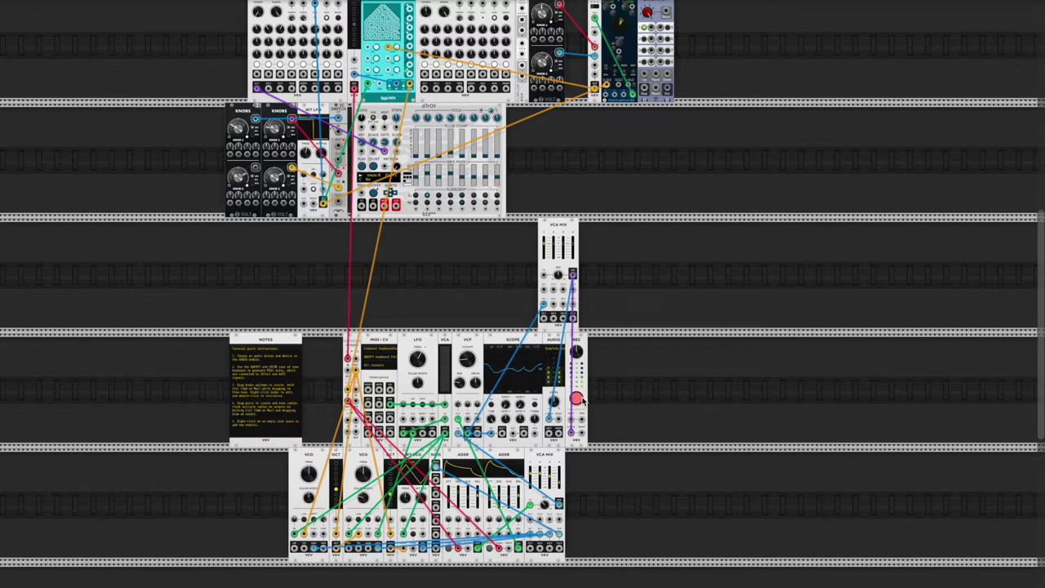
# - Clear the old sequencing and control modules from the two upper rack rows, leaving only a more.ideas module there
pyautogui.scroll(3, 582, 400)
pyautogui.hscroll(-1, 581, 400)
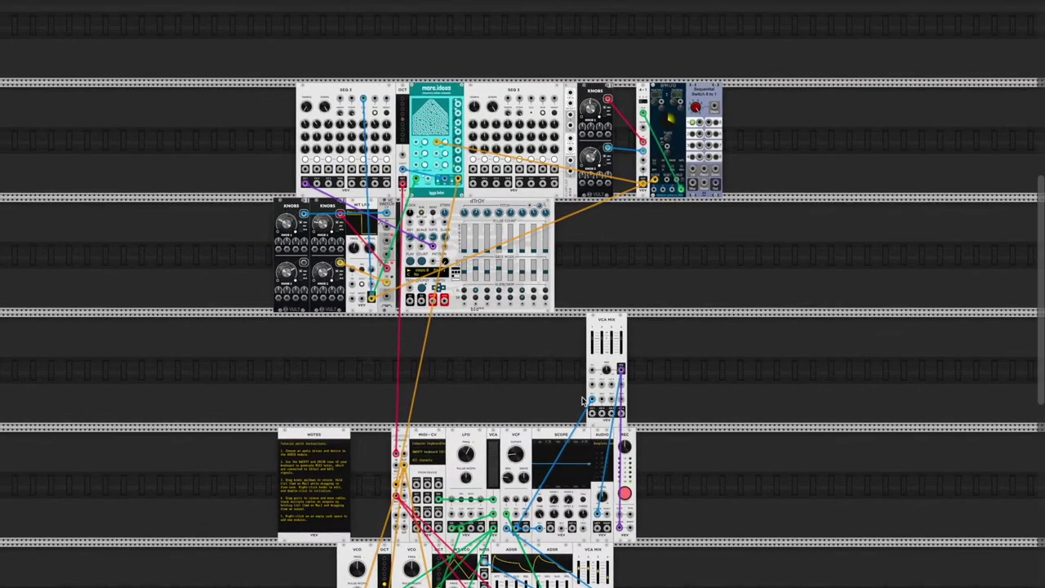
pyautogui.scroll(2, 581, 400)
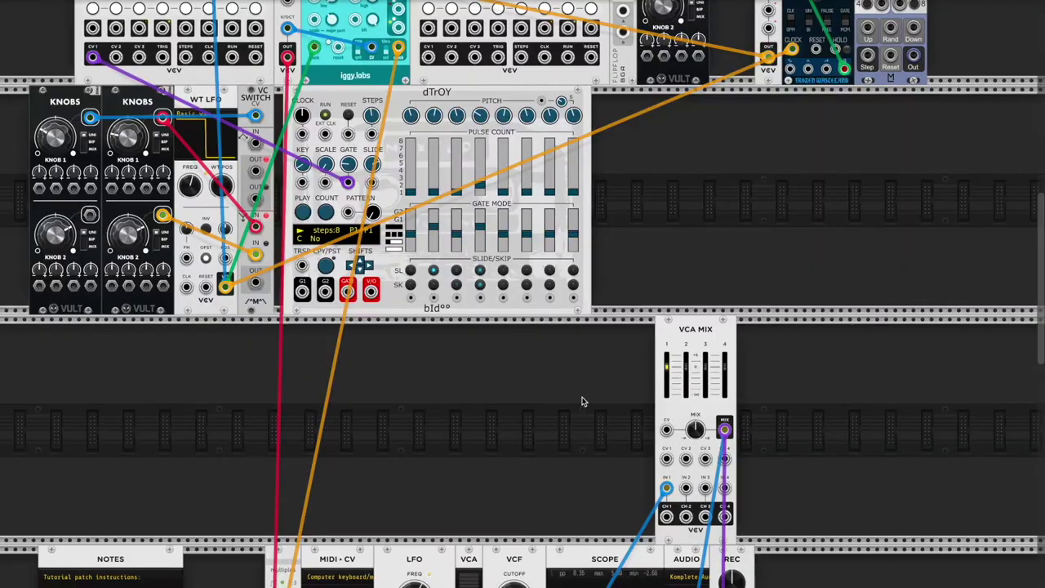
pyautogui.scroll(3, 581, 400)
pyautogui.scroll(-1, 583, 401)
pyautogui.hscroll(1, 583, 401)
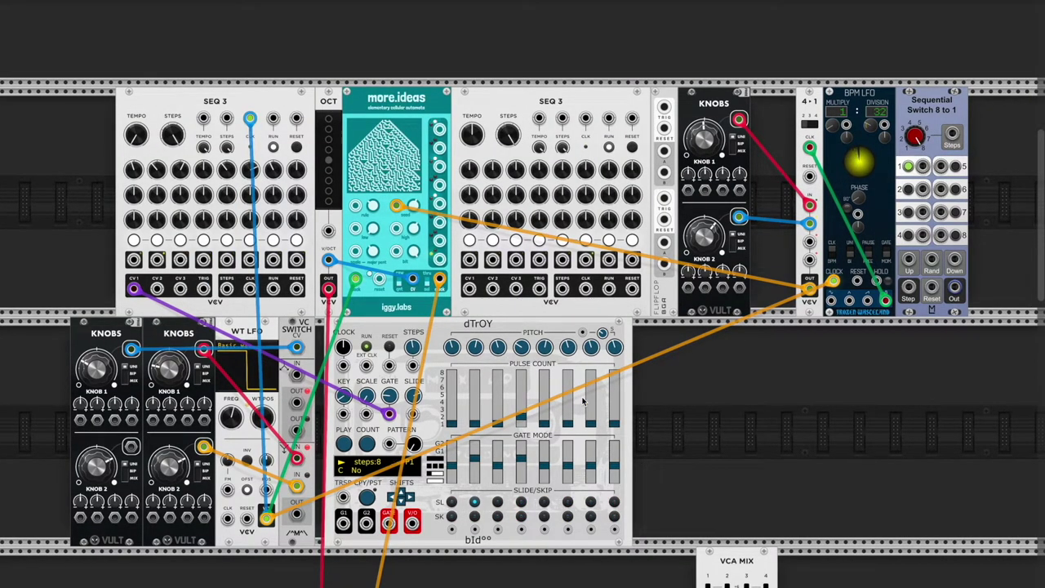
pyautogui.moveTo(893, 485); pyautogui.dragTo(210, 124)
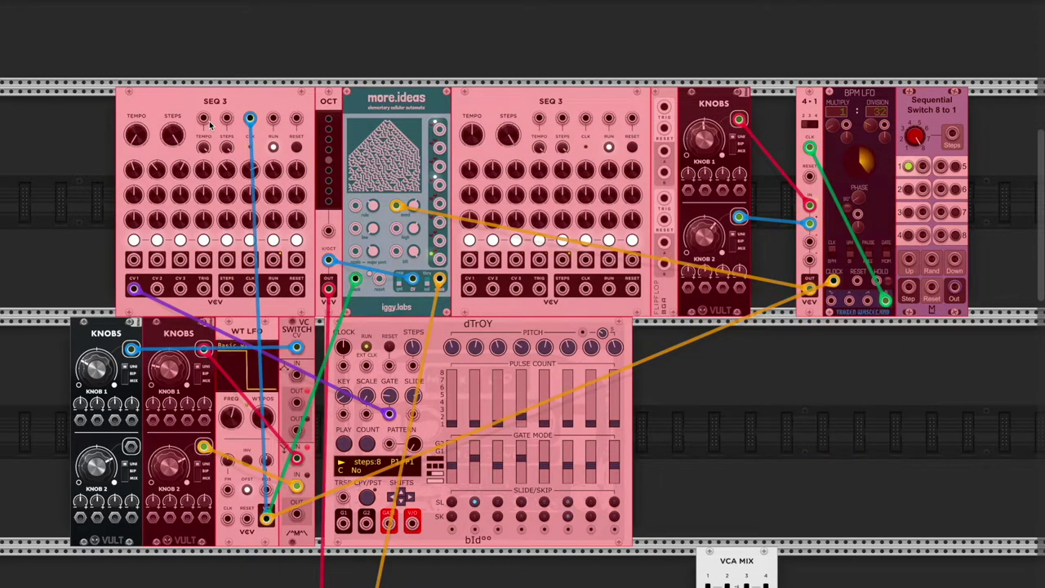
pyautogui.click(761, 378)
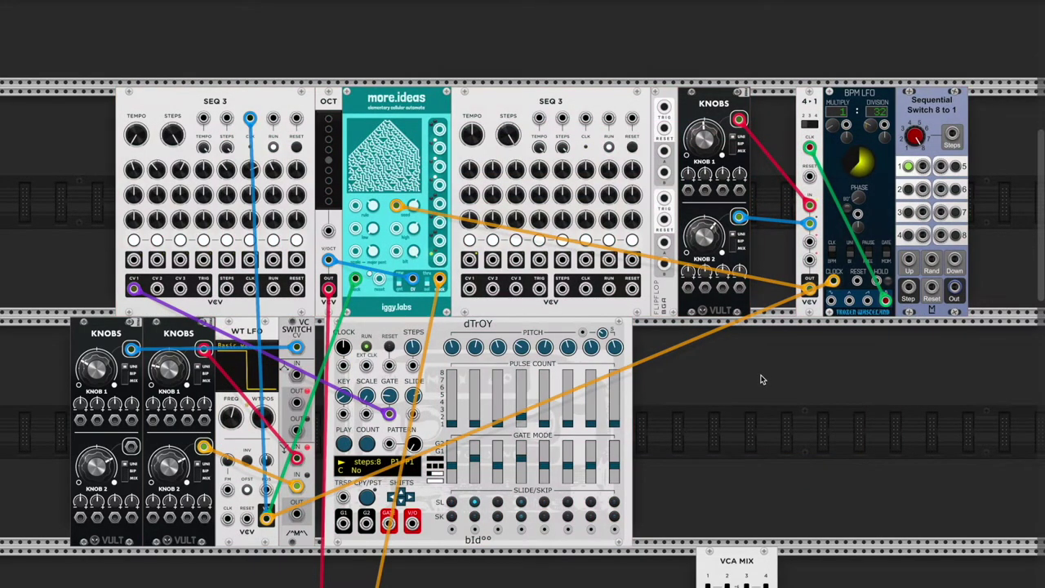
pyautogui.moveTo(977, 408); pyautogui.dragTo(225, 133)
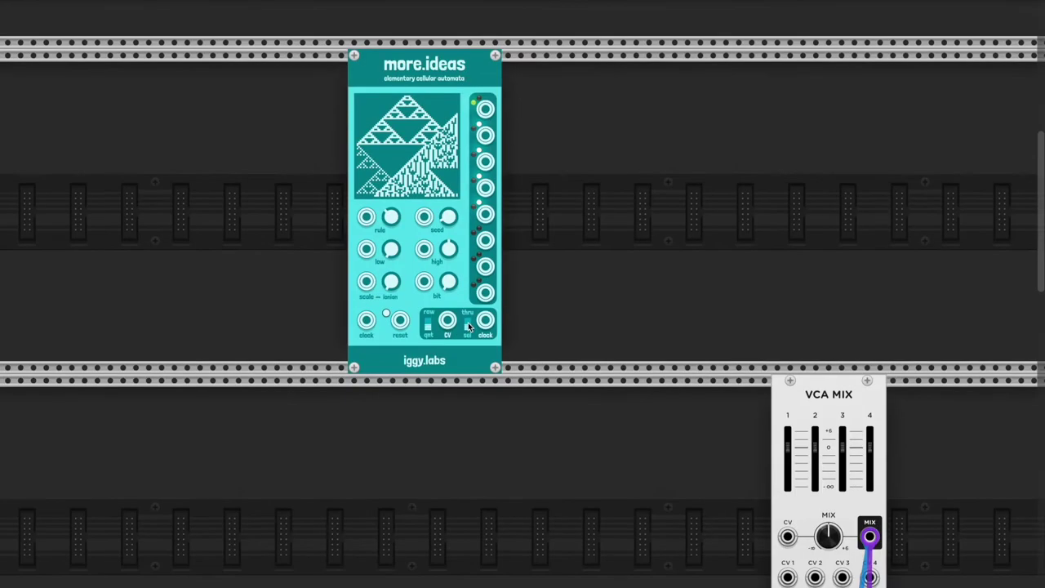
# - Patch the more.ideas CV output to the first input of the multiples module beside MIDI-CV
pyautogui.hscroll(2, 468, 323)
pyautogui.scroll(-1, 468, 323)
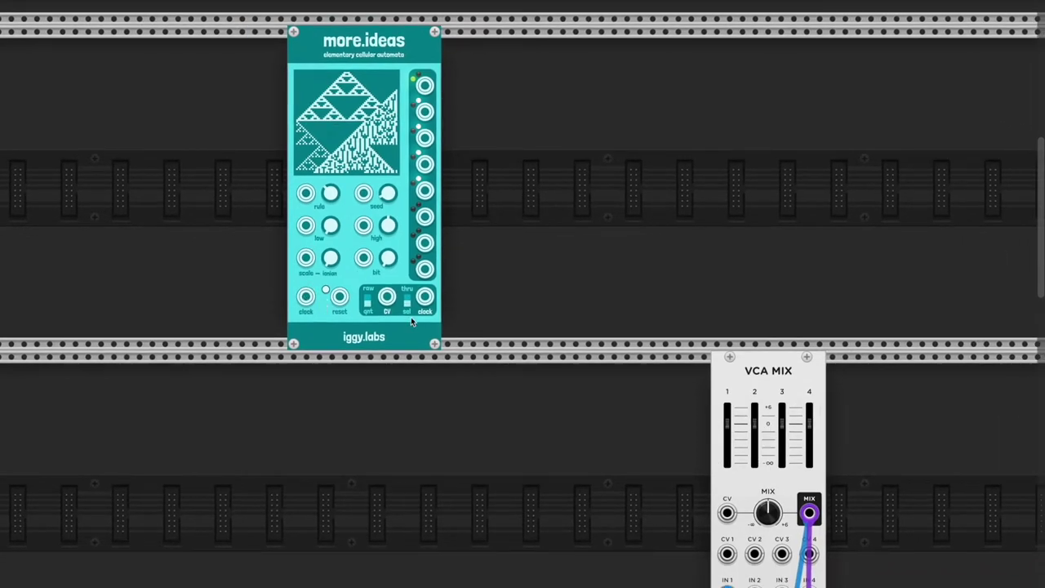
pyautogui.scroll(-1, 411, 317)
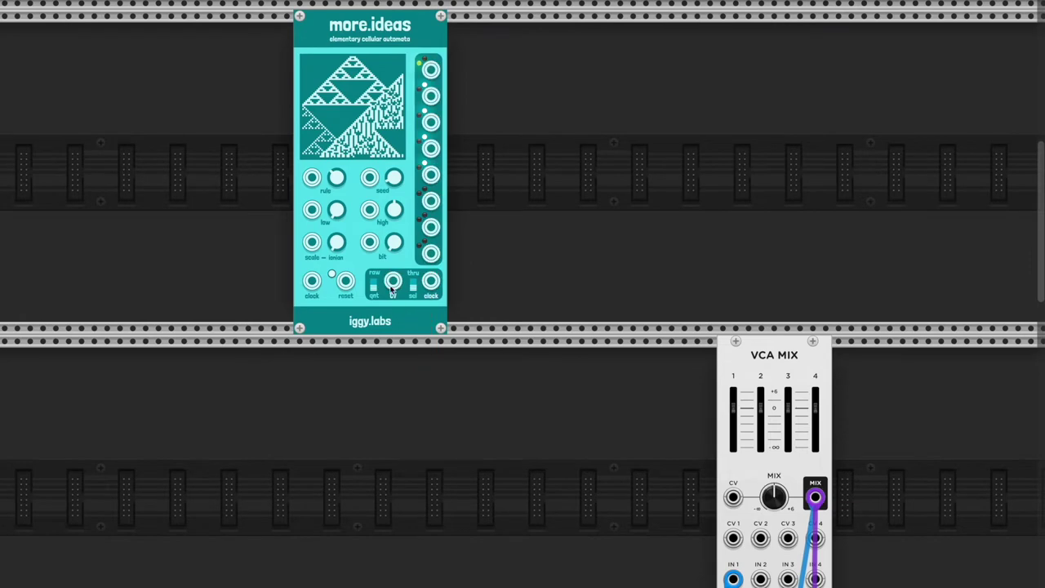
pyautogui.moveTo(392, 281); pyautogui.dragTo(182, 351)
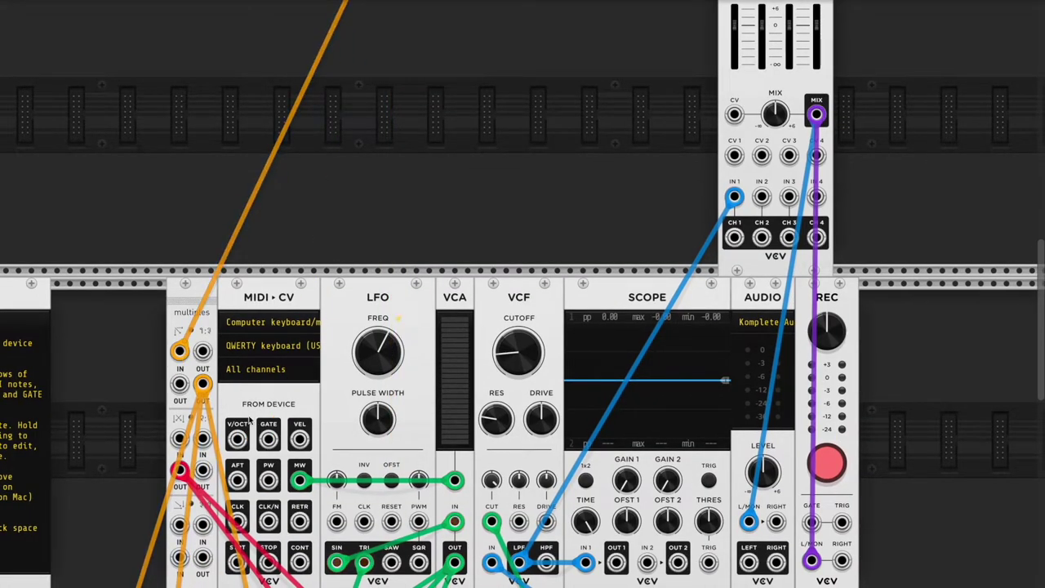
# - Patch the more.ideas clock output to the input of the second section on the multiples module
pyautogui.scroll(4, 292, 329)
pyautogui.scroll(-5, 292, 329)
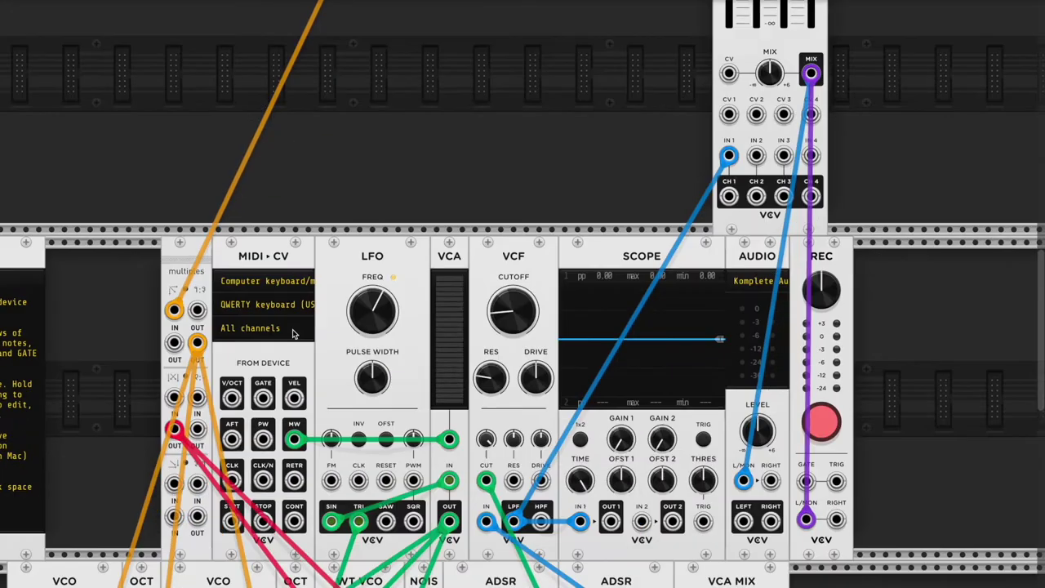
pyautogui.scroll(10, 292, 333)
pyautogui.scroll(-9, 293, 333)
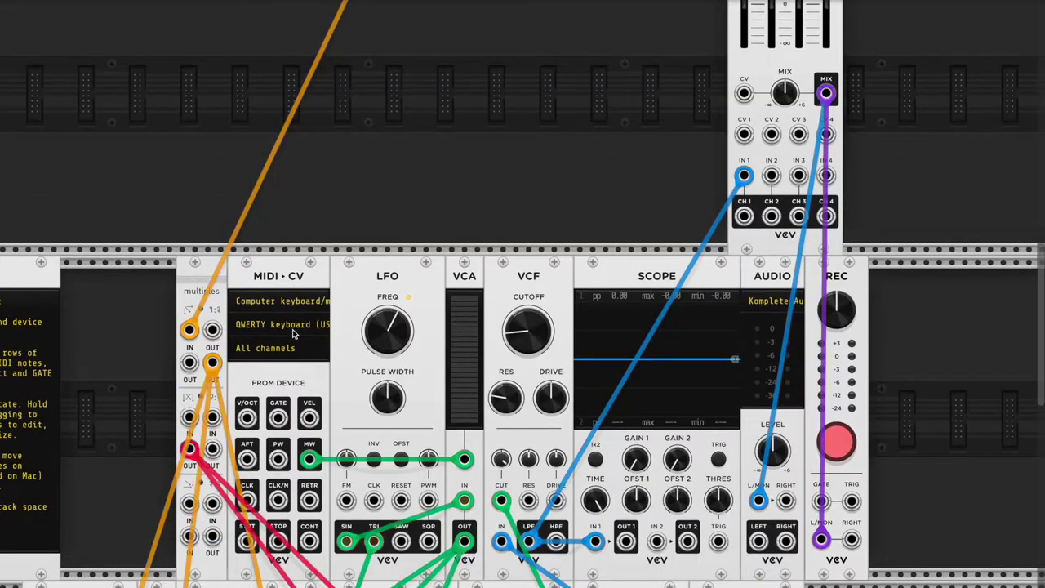
pyautogui.scroll(13, 292, 333)
pyautogui.scroll(1, 293, 333)
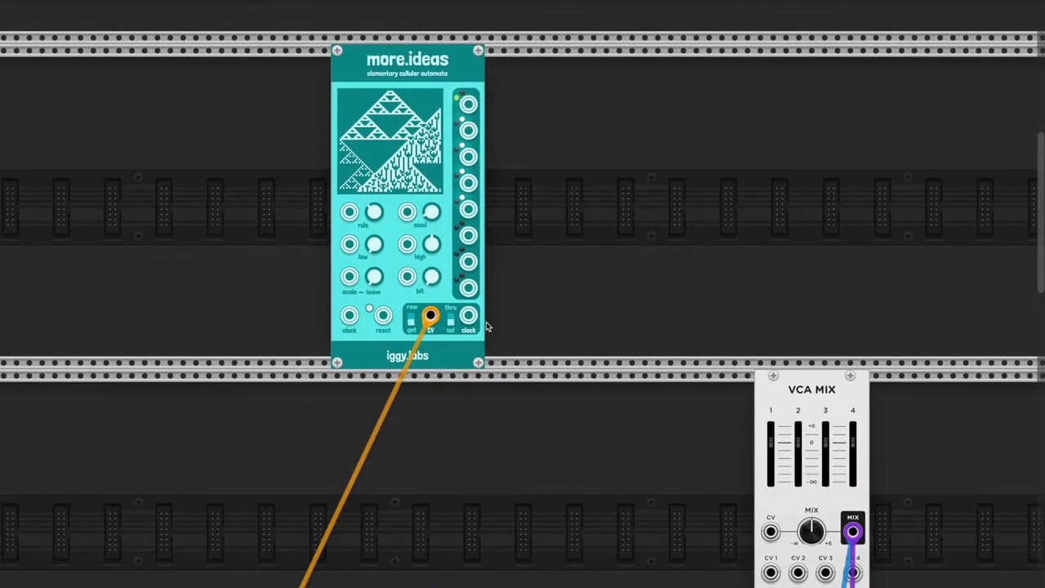
pyautogui.moveTo(468, 315); pyautogui.dragTo(219, 435)
pyautogui.scroll(-12, 468, 436)
pyautogui.moveTo(242, 379)
pyautogui.mouseDown()
pyautogui.moveTo(288, 410)
pyautogui.moveTo(276, 438)
pyautogui.moveTo(241, 381)
pyautogui.mouseUp()
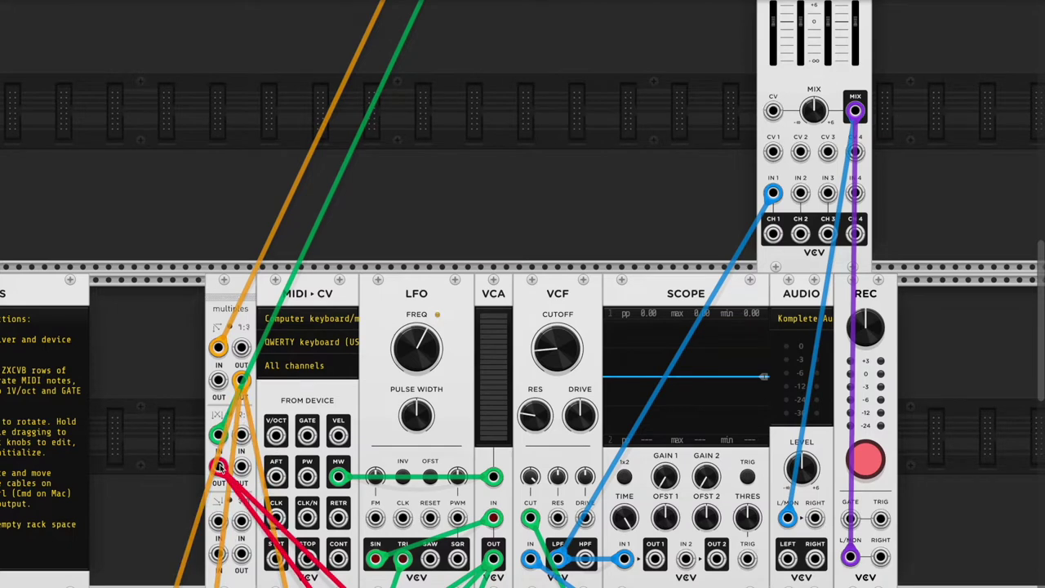
pyautogui.moveTo(219, 466)
pyautogui.mouseDown()
pyautogui.moveTo(308, 438)
pyautogui.moveTo(219, 467)
pyautogui.mouseUp()
# - Add a VCV LFO directly beside more.ideas and patch its square output to the more.ideas clock input
pyautogui.scroll(2, 298, 426)
pyautogui.scroll(6, 297, 423)
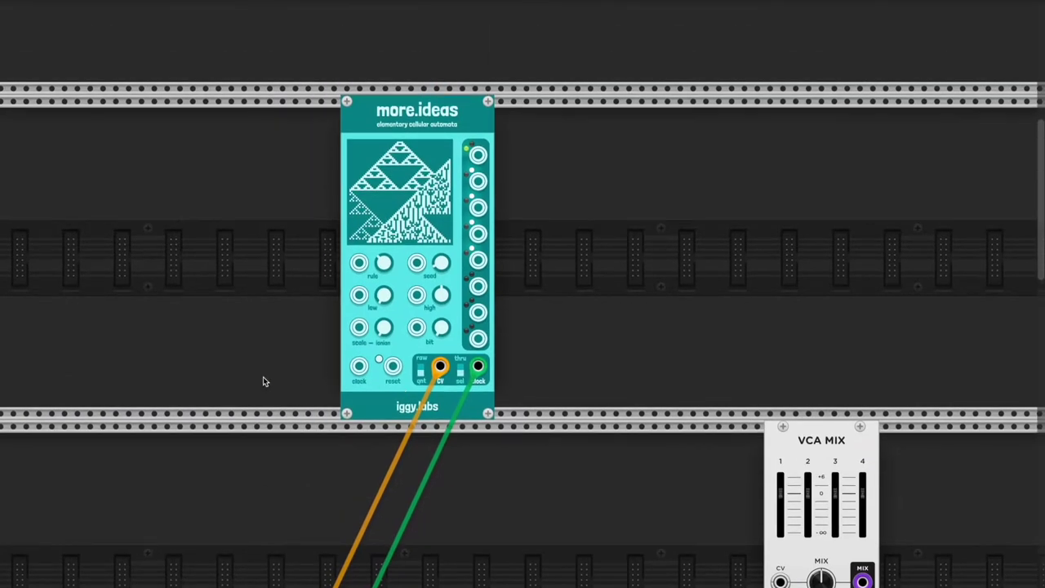
pyautogui.doubleClick(263, 376)
pyautogui.write('lfo')
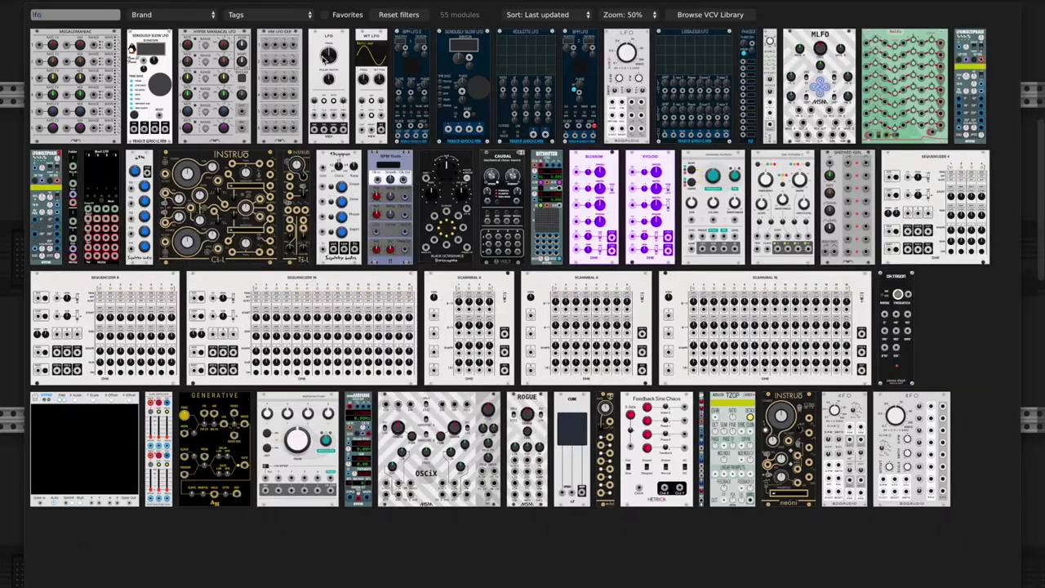
pyautogui.click(329, 51)
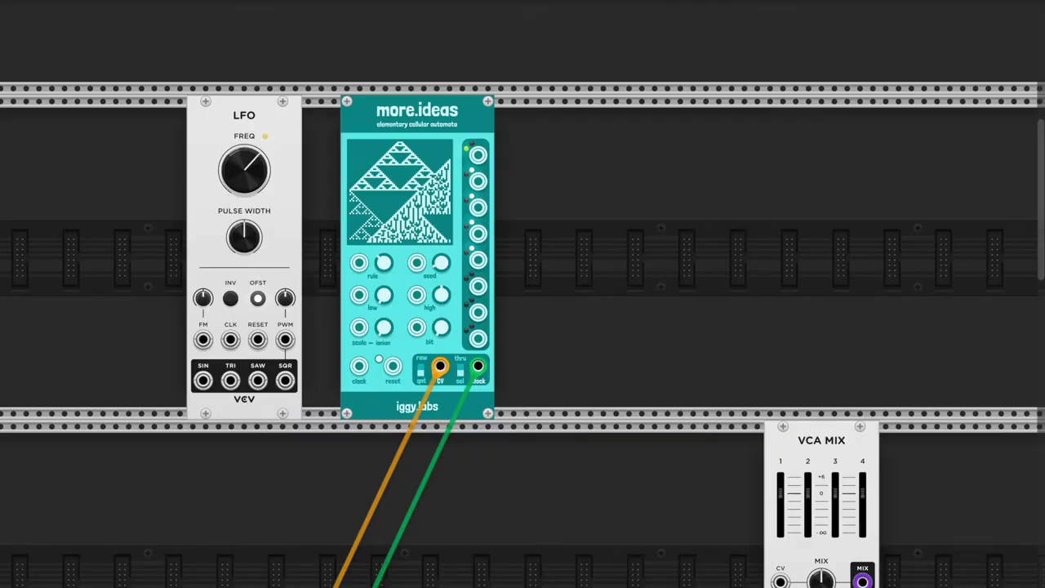
pyautogui.moveTo(285, 381); pyautogui.dragTo(359, 365)
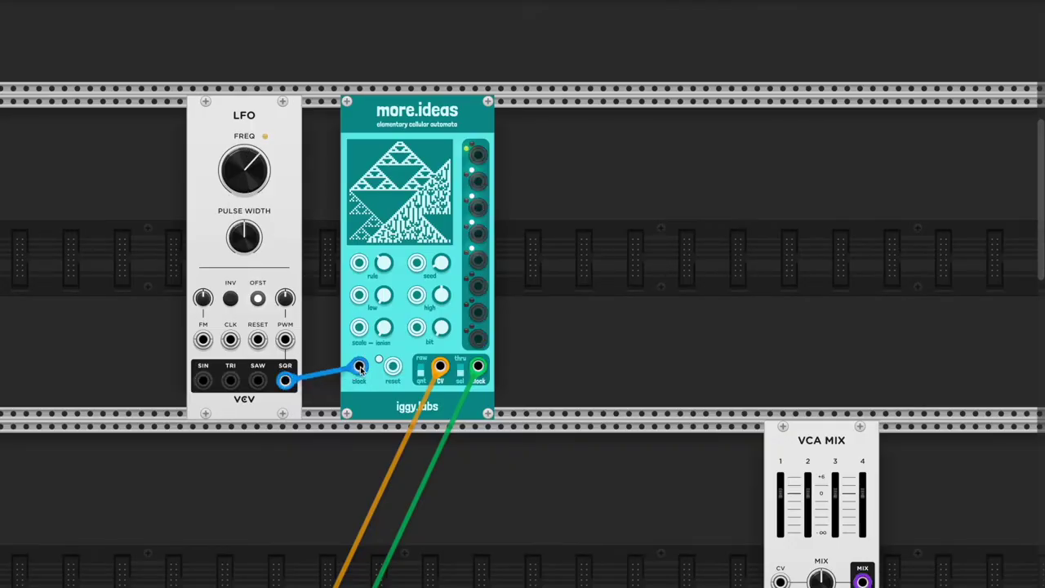
pyautogui.moveTo(260, 133); pyautogui.dragTo(299, 133)
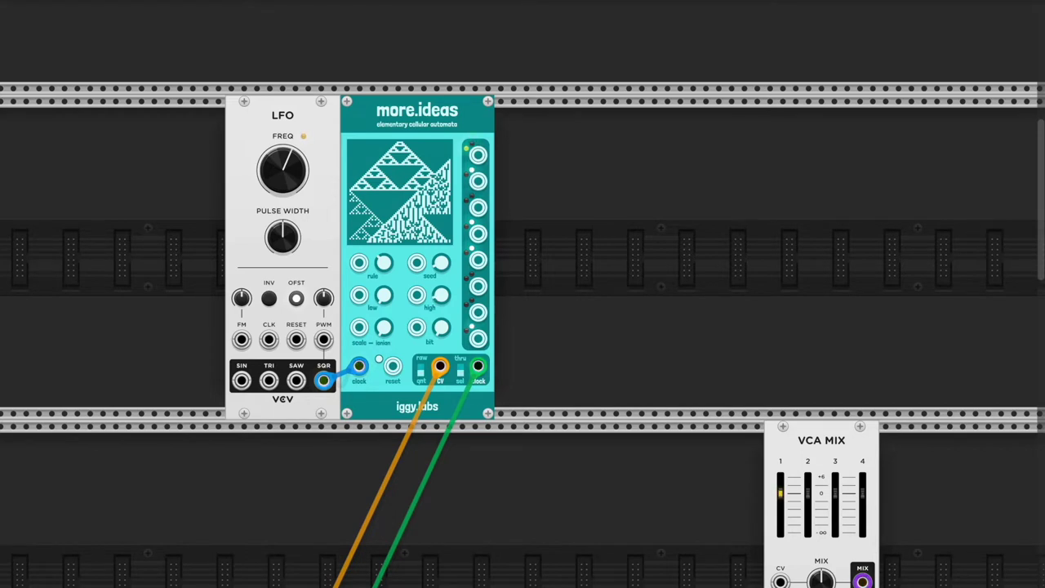
# - Search the module library for "quant" and add the VCV QNT quantizer to the same row as more.ideas
pyautogui.rightClick(577, 258)
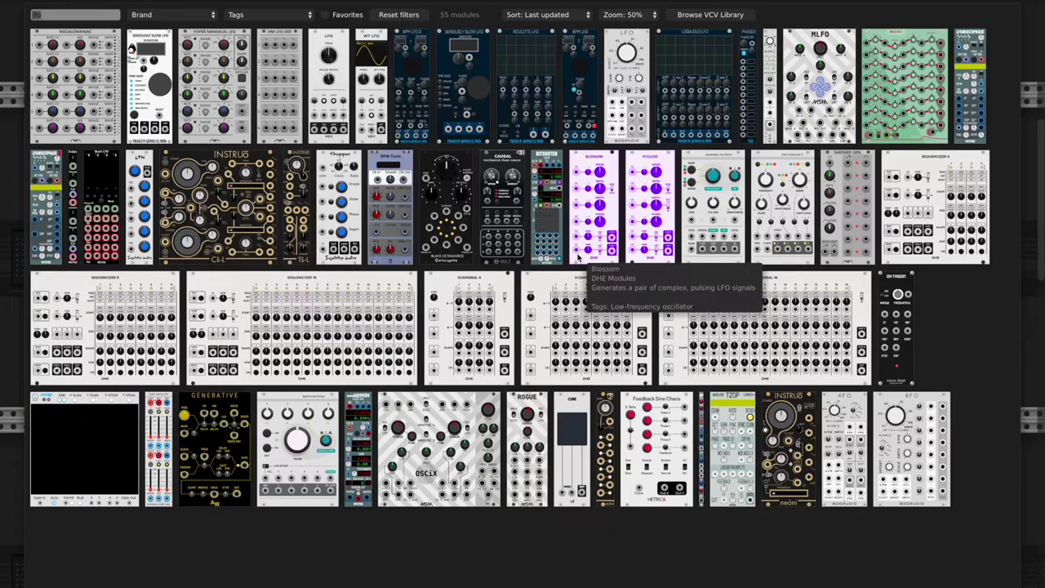
pyautogui.write('quant')
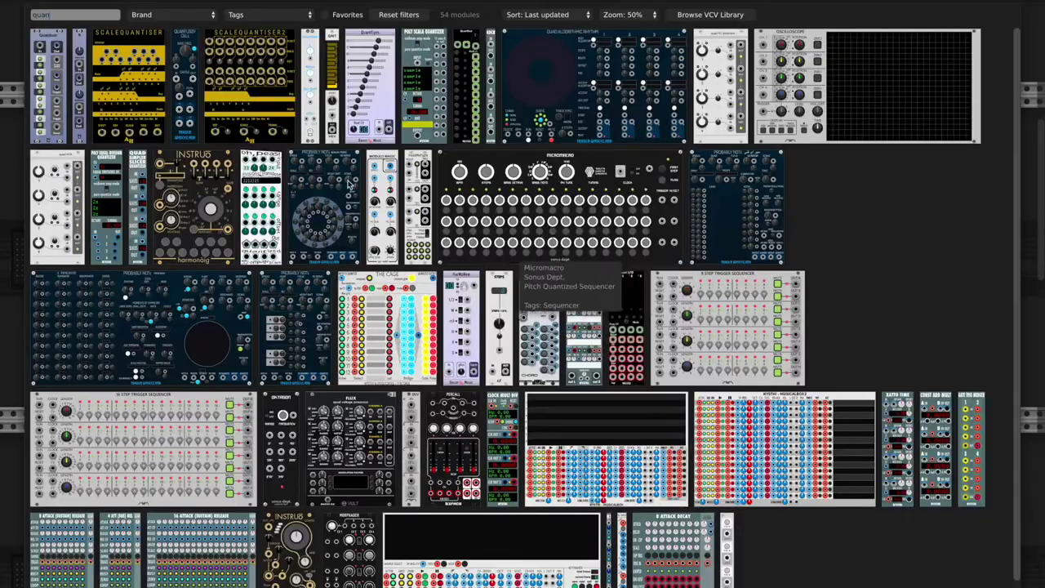
pyautogui.click(329, 99)
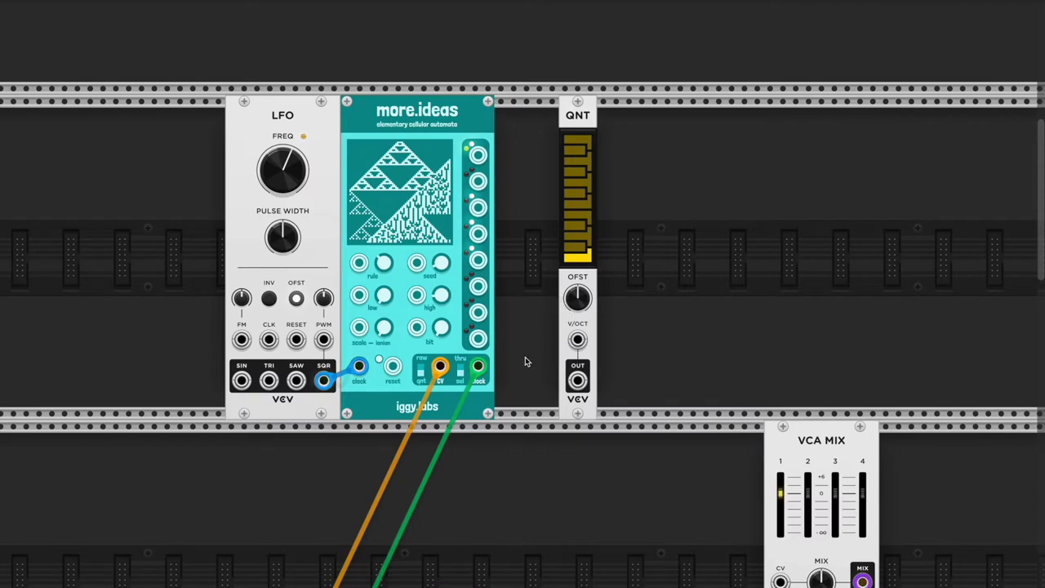
pyautogui.moveTo(477, 365); pyautogui.dragTo(577, 380)
pyautogui.moveTo(477, 366); pyautogui.dragTo(576, 341)
pyautogui.hotkey('ctrl', 'z')
pyautogui.hotkey('ctrl', 'z')
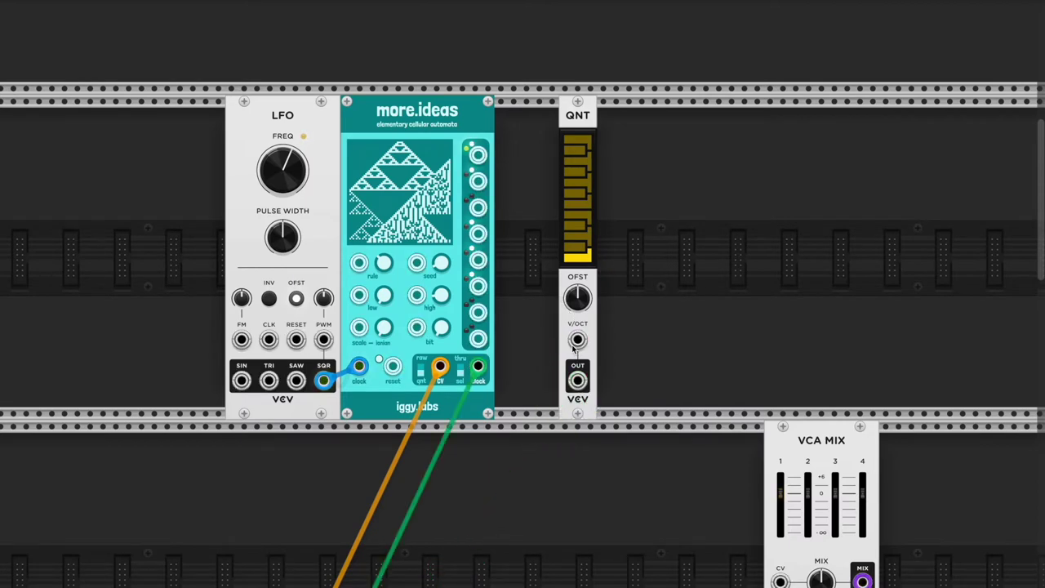
# - Route the more.ideas CV output into the QNT V/OCT input, with the QNT output feeding the existing pitch cable
pyautogui.moveTo(440, 365); pyautogui.dragTo(576, 341)
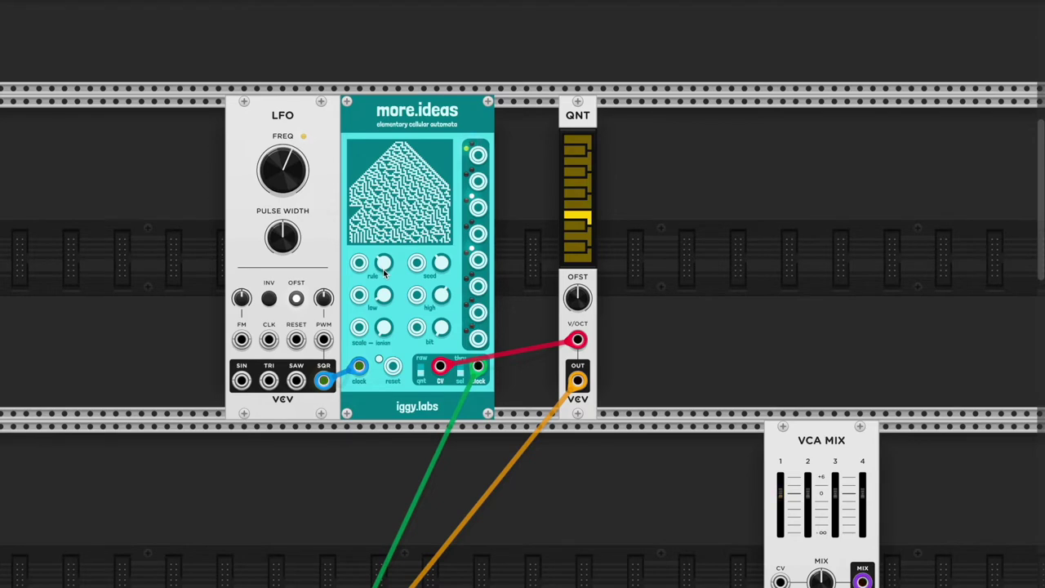
# - Adjust the rule and seed knobs on more.ideas to vary the cellular automata pattern
pyautogui.moveTo(384, 271); pyautogui.dragTo(383, 264)
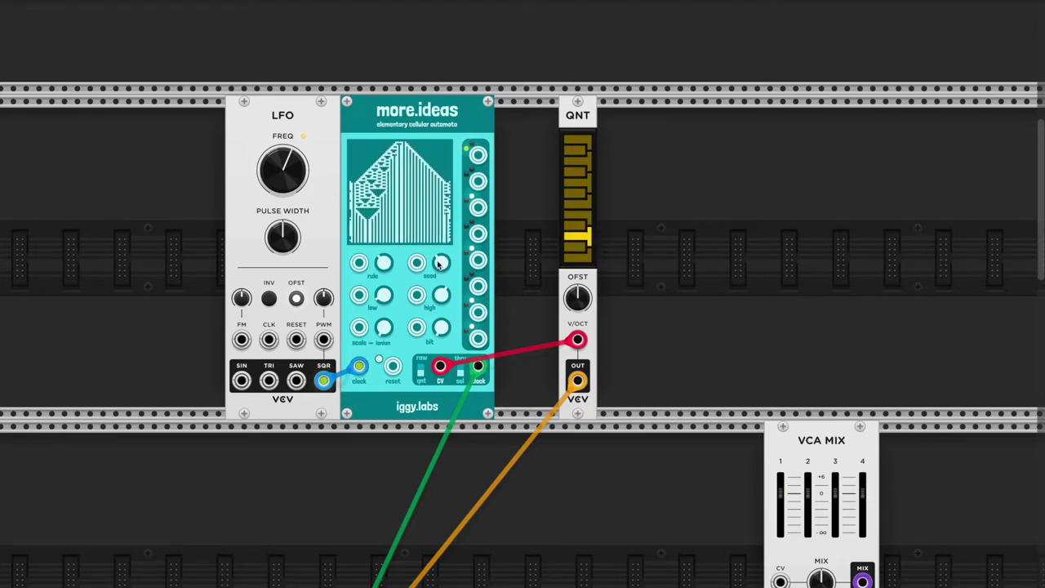
pyautogui.moveTo(437, 264); pyautogui.dragTo(437, 261)
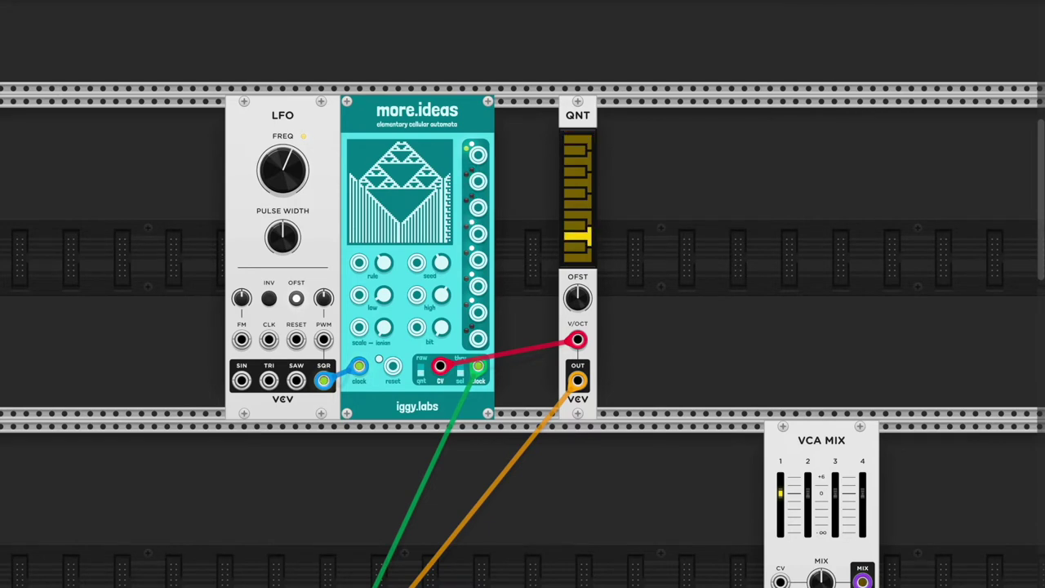
pyautogui.moveTo(437, 264); pyautogui.dragTo(388, 253)
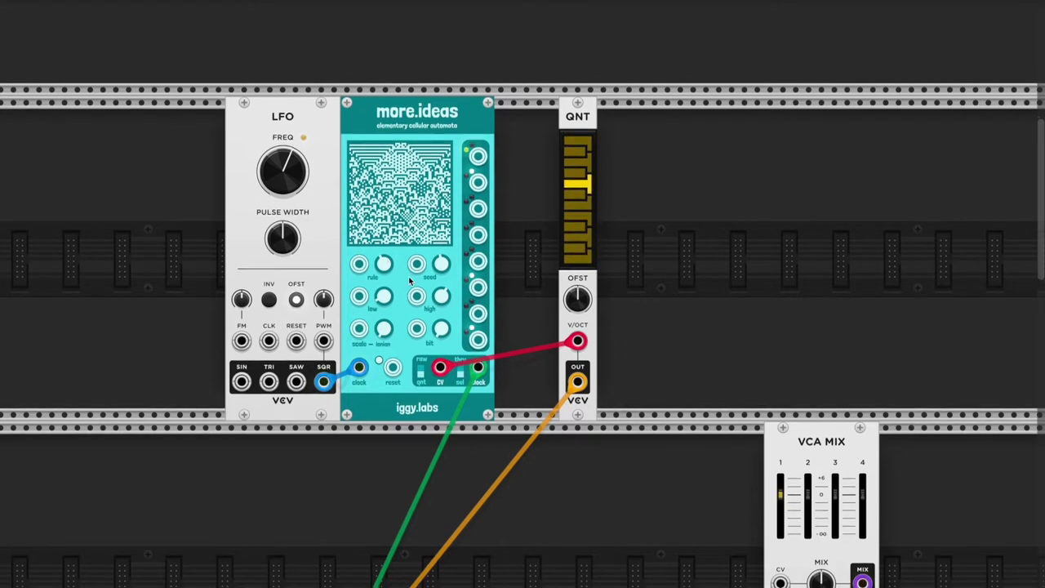
# - Search the module library for "closed" and add the Closed Hi Hats drum module to the more.ideas row
pyautogui.rightClick(737, 175)
pyautogui.write('hihat')
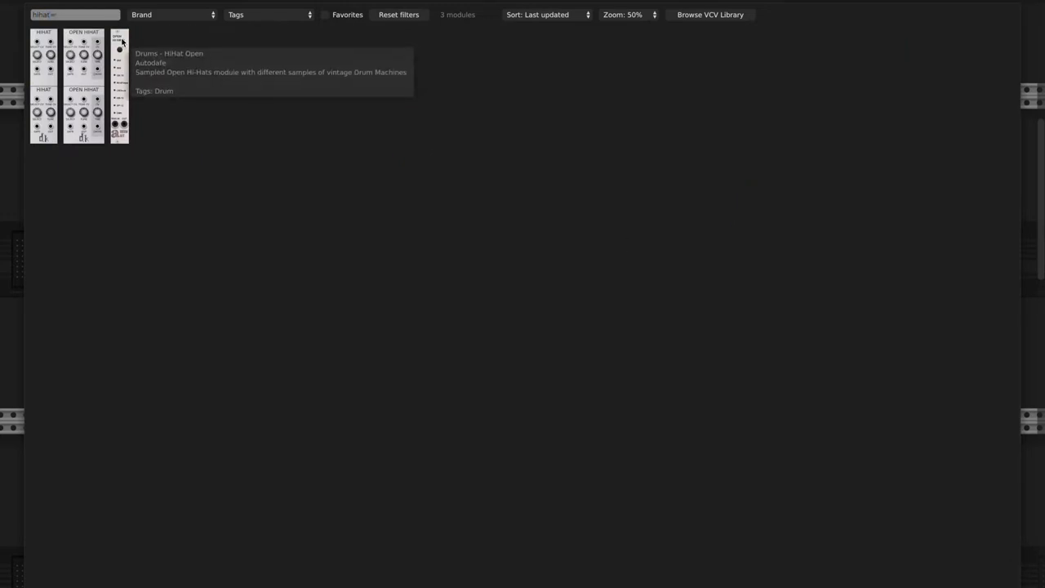
pyautogui.press('BackSpace')
pyautogui.press('BackSpace')
pyautogui.press('BackSpace')
pyautogui.press('BackSpace')
pyautogui.write('clos')
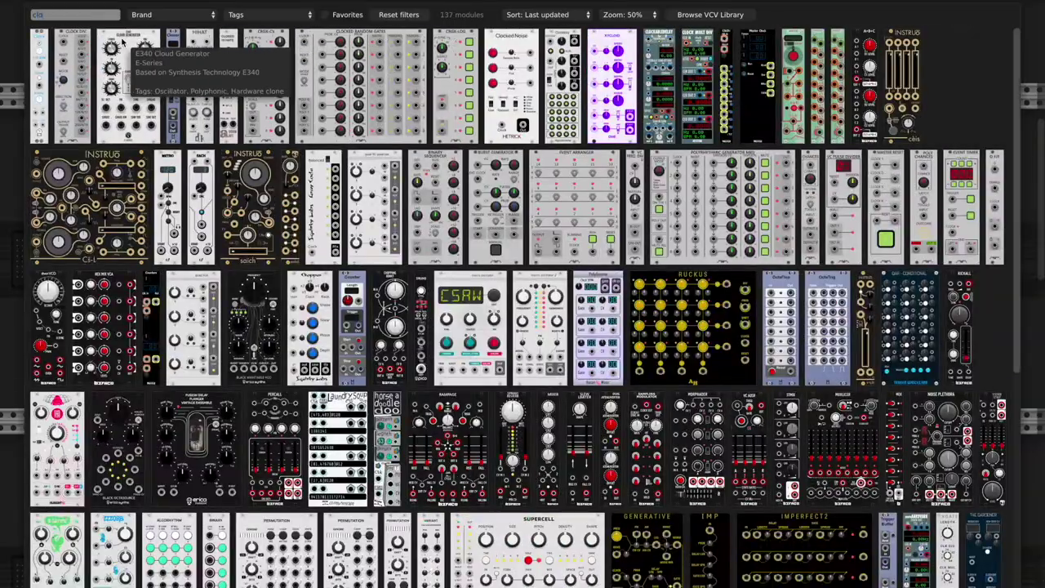
pyautogui.write('ed')
pyautogui.click(73, 46)
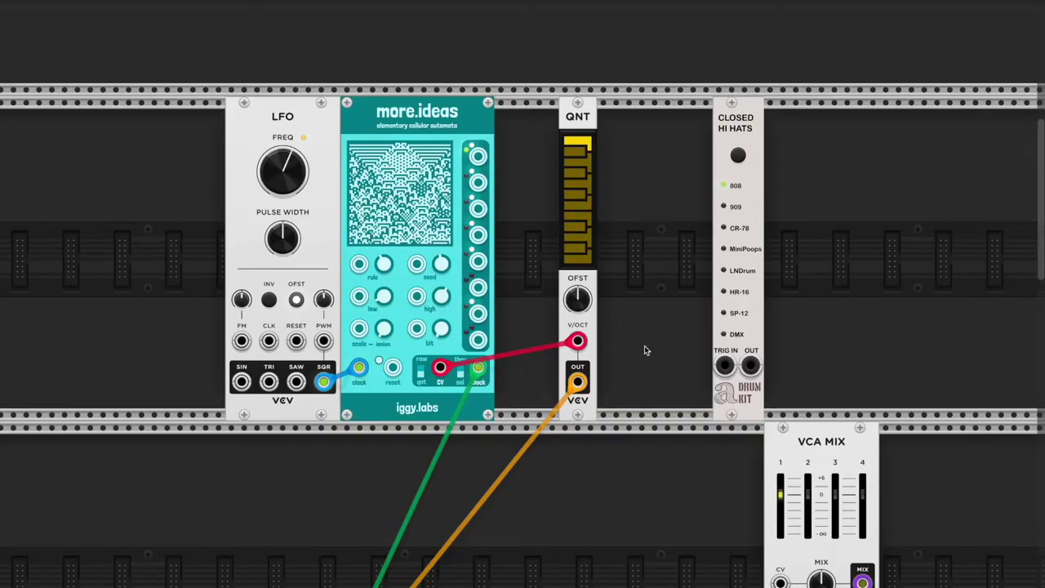
# - Search the module library for "eucli" and add the Euclidean Sequencer between more.ideas and QNT, with Closed Hi Hats beside QNT
pyautogui.rightClick(671, 269)
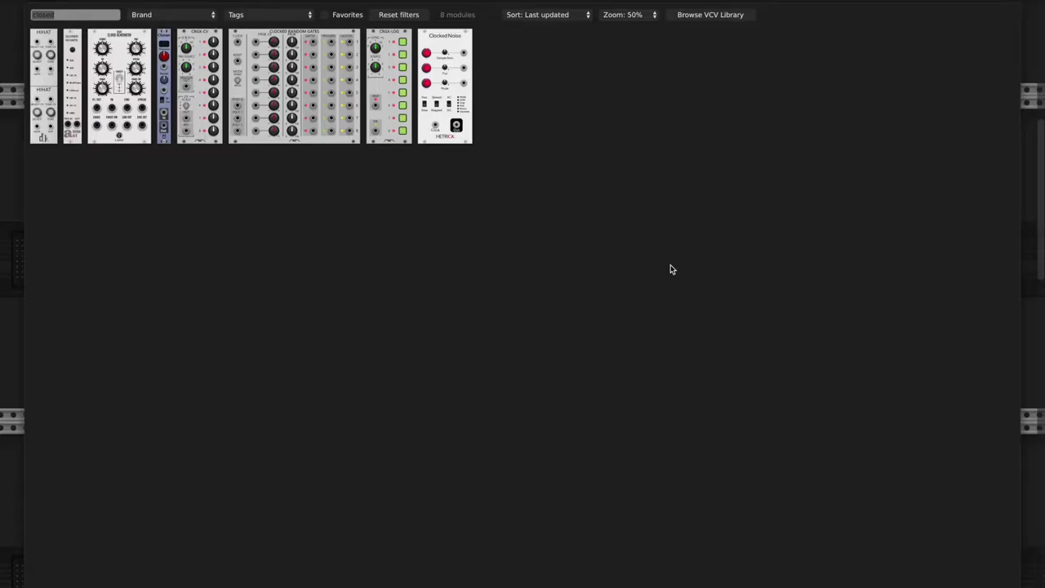
pyautogui.press('BackSpace')
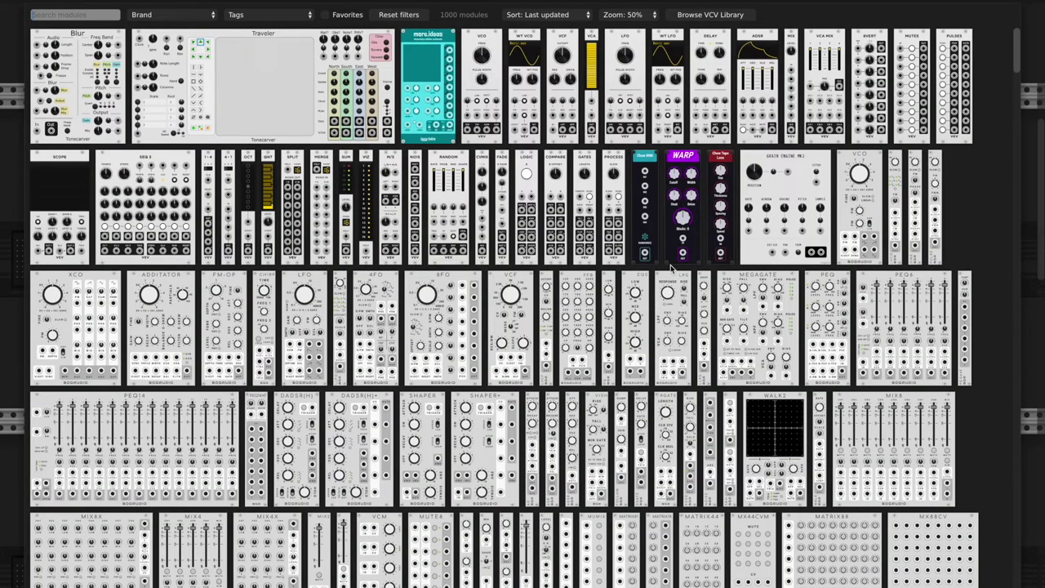
pyautogui.write('sequencer')
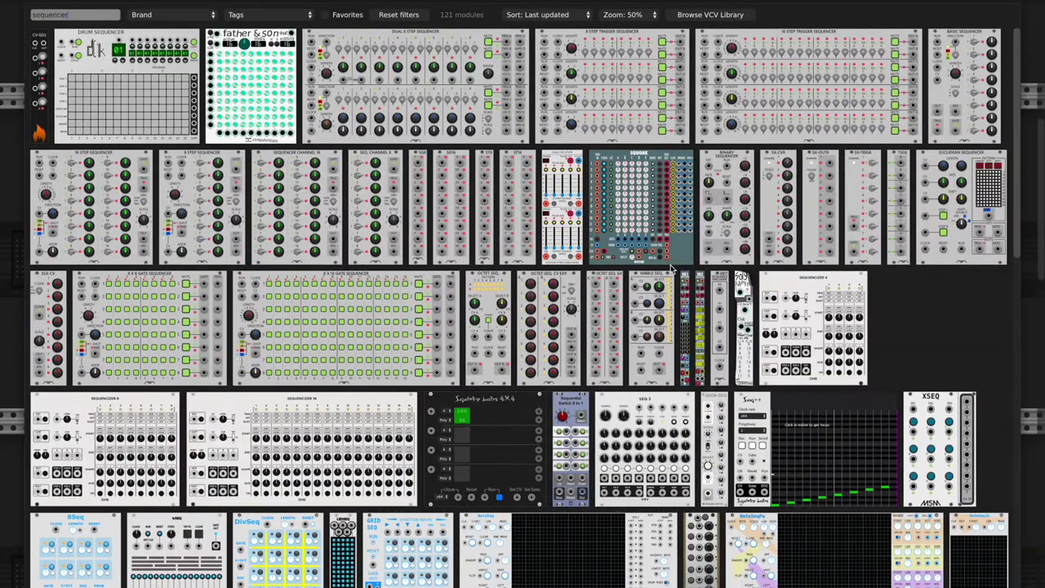
pyautogui.press('BackSpace')
pyautogui.press('BackSpace')
pyautogui.press('BackSpace')
pyautogui.press('BackSpace')
pyautogui.press('BackSpace')
pyautogui.press('BackSpace')
pyautogui.press('BackSpace')
pyautogui.press('BackSpace')
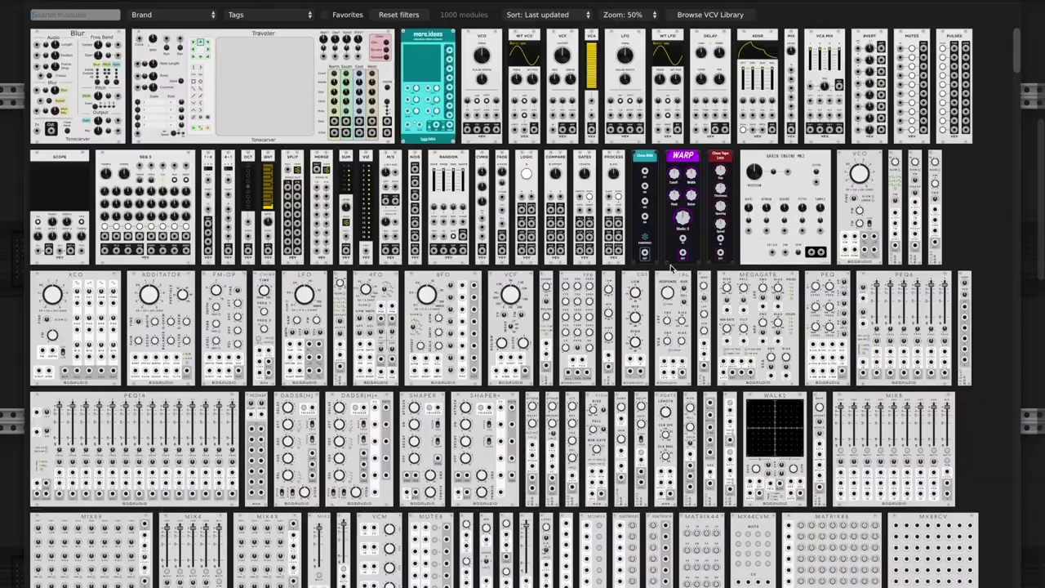
pyautogui.press('BackSpace')
pyautogui.write('eucli')
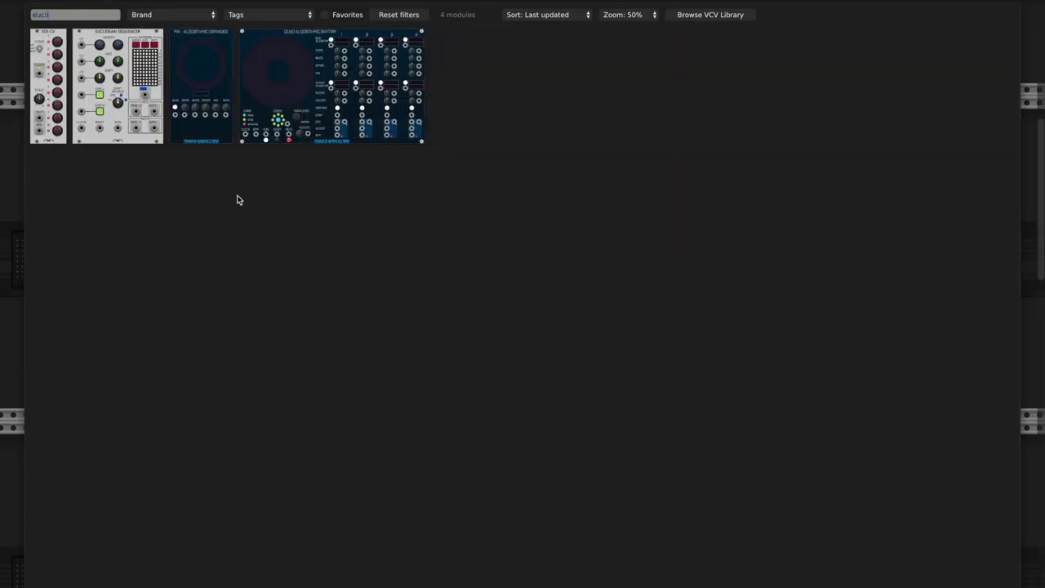
pyautogui.click(129, 87)
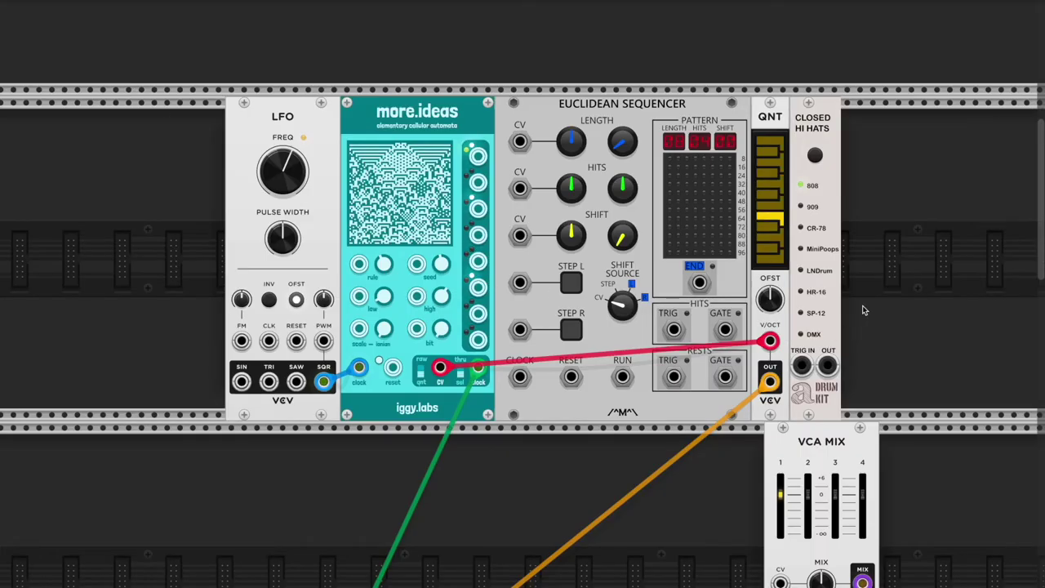
# - Patch the LFO square output into the Euclidean Sequencer's clock input
pyautogui.scroll(-1, 864, 310)
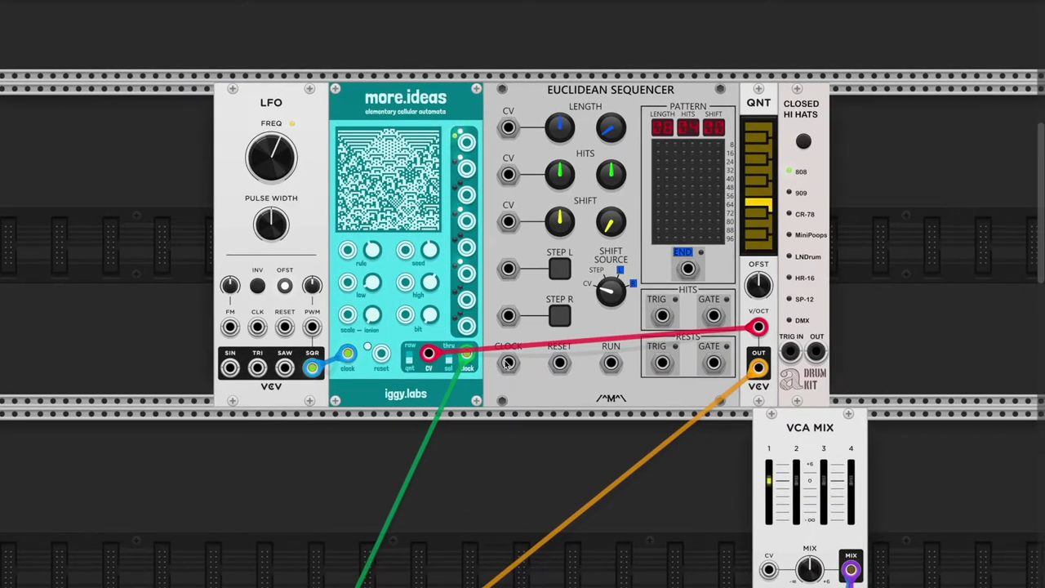
pyautogui.moveTo(507, 363); pyautogui.dragTo(312, 367)
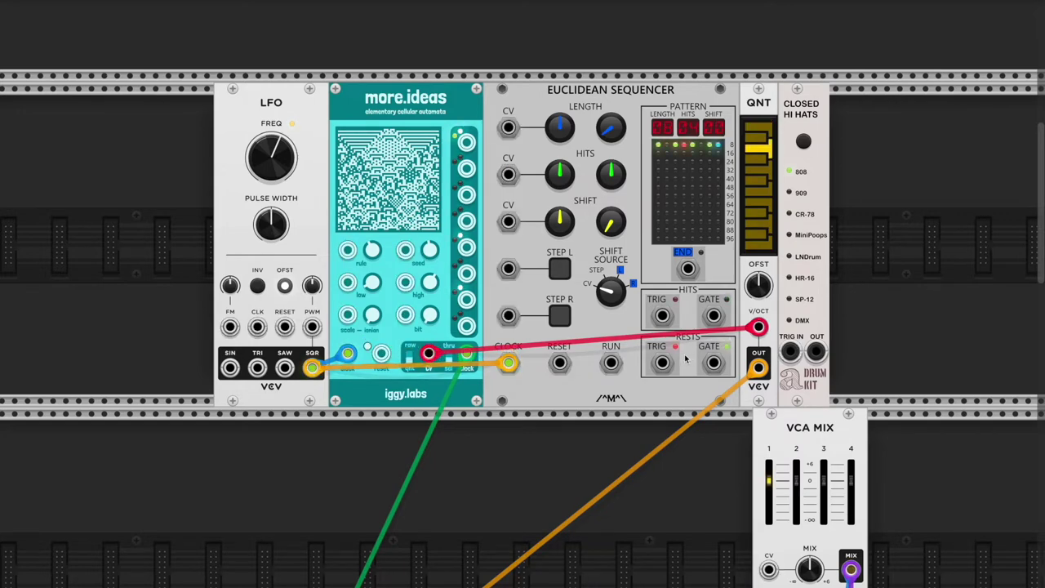
# - Patch the Euclidean Sequencer's rests gate into the Closed Hi Hats trigger input, and the hi-hat output into VCA MIX IN 2
pyautogui.moveTo(714, 363); pyautogui.dragTo(797, 486)
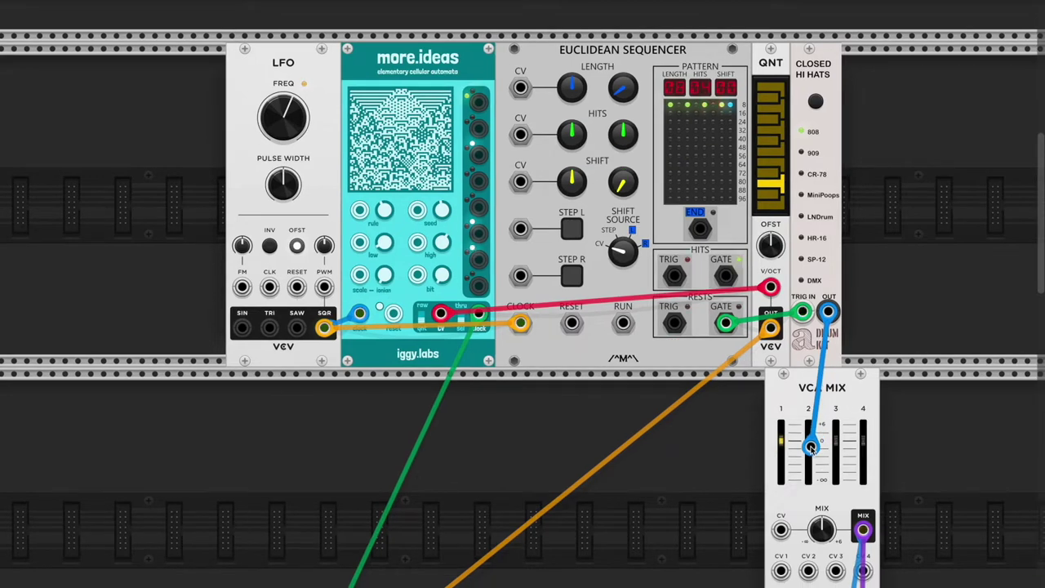
pyautogui.scroll(-2, 811, 448)
pyautogui.moveTo(810, 448); pyautogui.dragTo(815, 536)
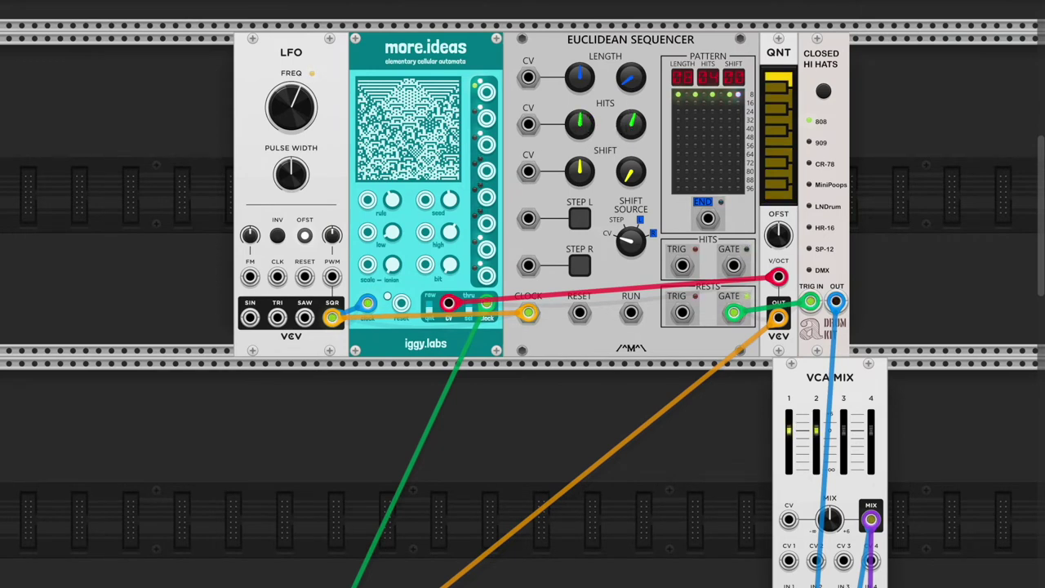
# - Set the Euclidean Sequencer pattern to a length of 16 with 8 hits
pyautogui.moveTo(631, 130); pyautogui.dragTo(628, 39)
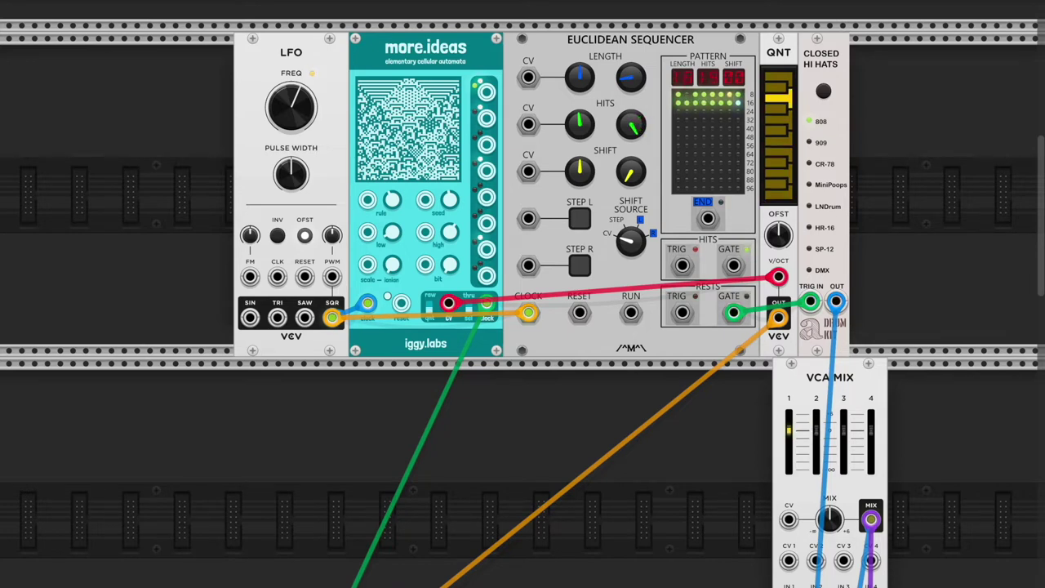
pyautogui.moveTo(635, 130); pyautogui.dragTo(635, 188)
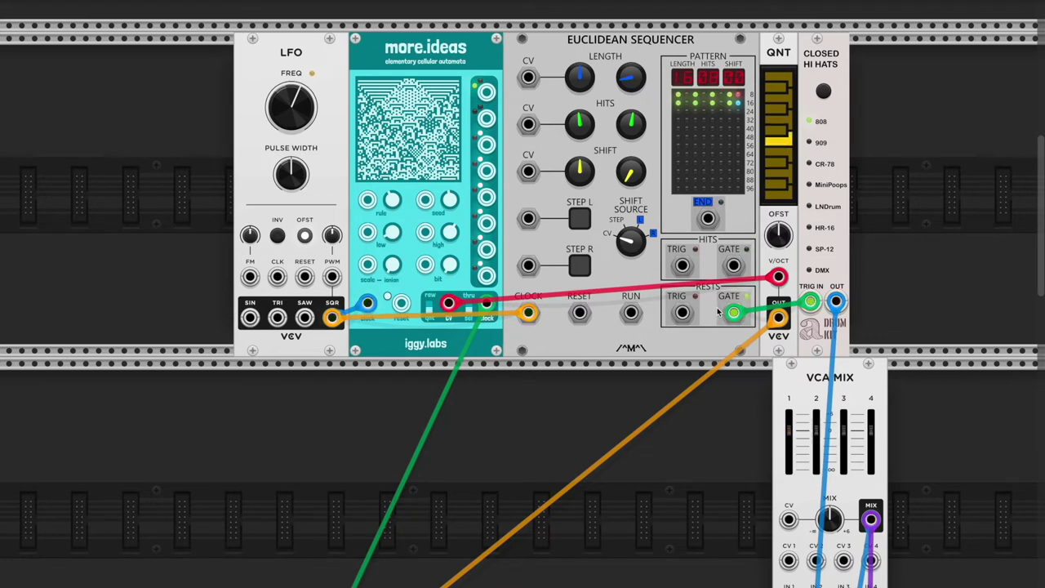
# - Switch the Closed Hi Hats drum sound to the HR-16 kit
pyautogui.click(824, 95)
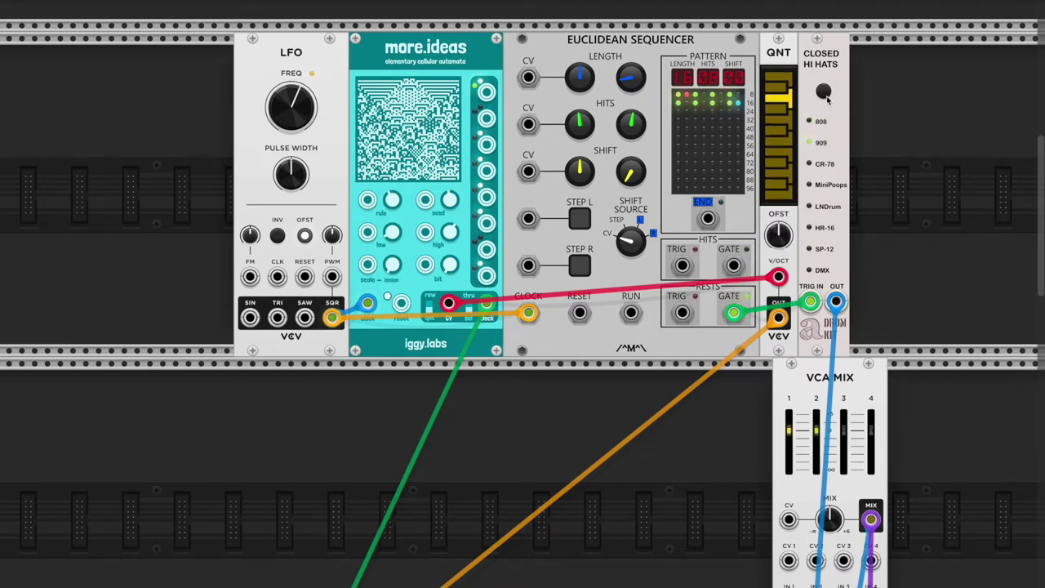
pyautogui.click(826, 97)
pyautogui.click(826, 96)
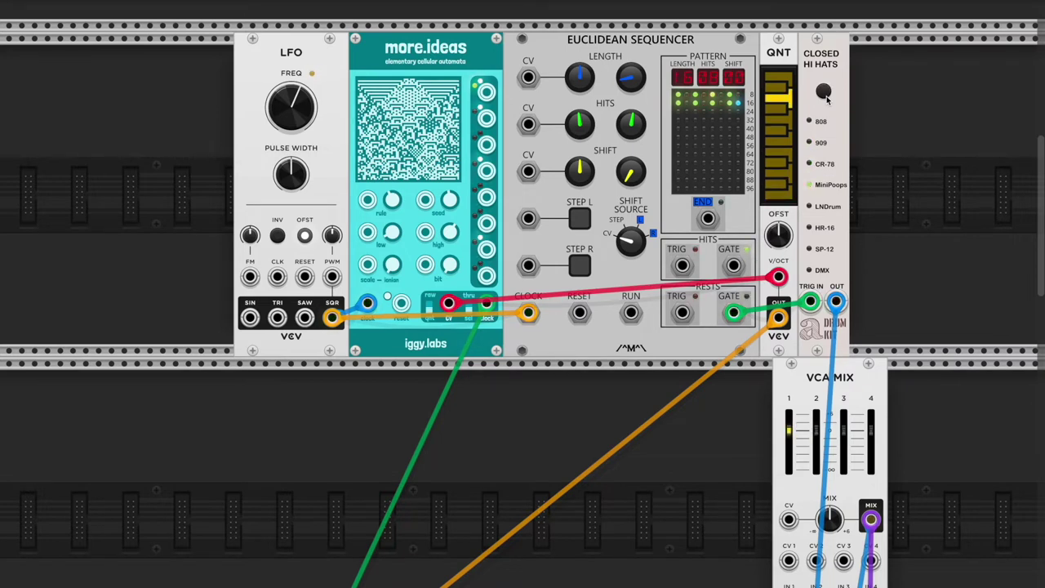
pyautogui.moveTo(827, 96); pyautogui.dragTo(827, 97)
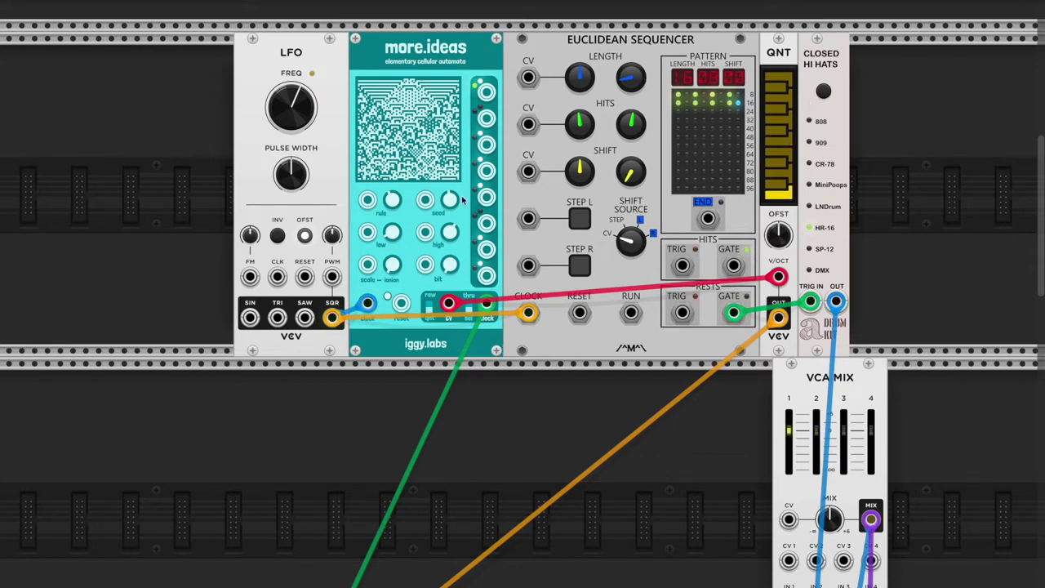
# - Search the module library for a modulation source, trying "knob" and "seq", and add the Random module below more.ideas
pyautogui.rightClick(378, 483)
pyautogui.write('knob')
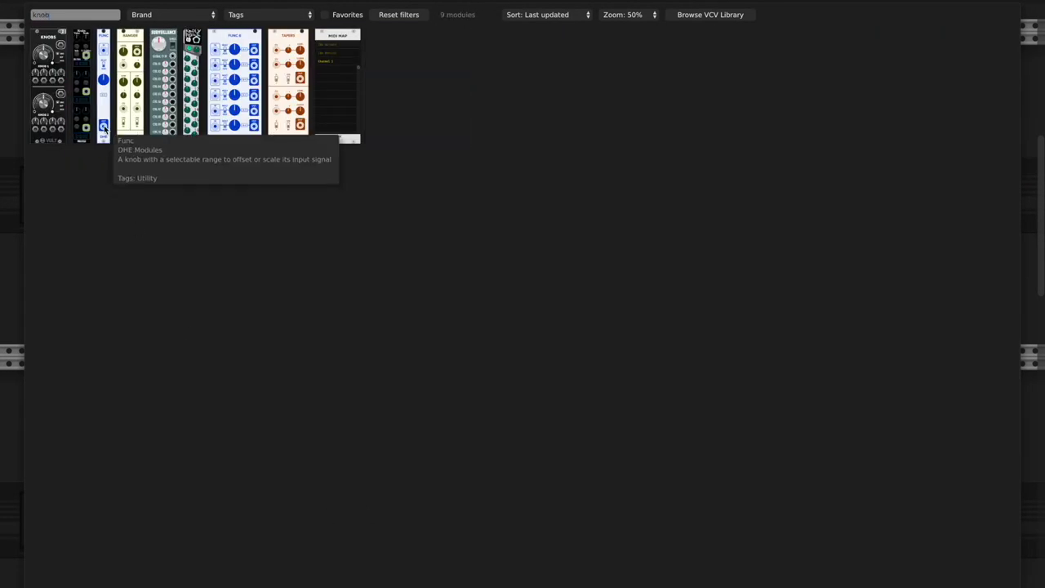
pyautogui.press('BackSpace')
pyautogui.press('BackSpace')
pyautogui.press('BackSpace')
pyautogui.press('BackSpace')
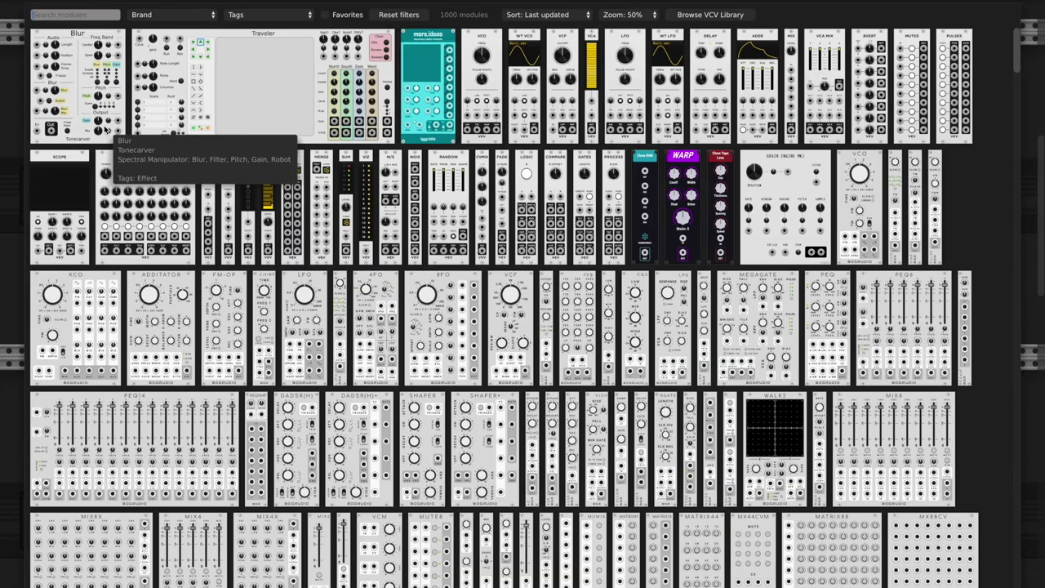
pyautogui.write('seq')
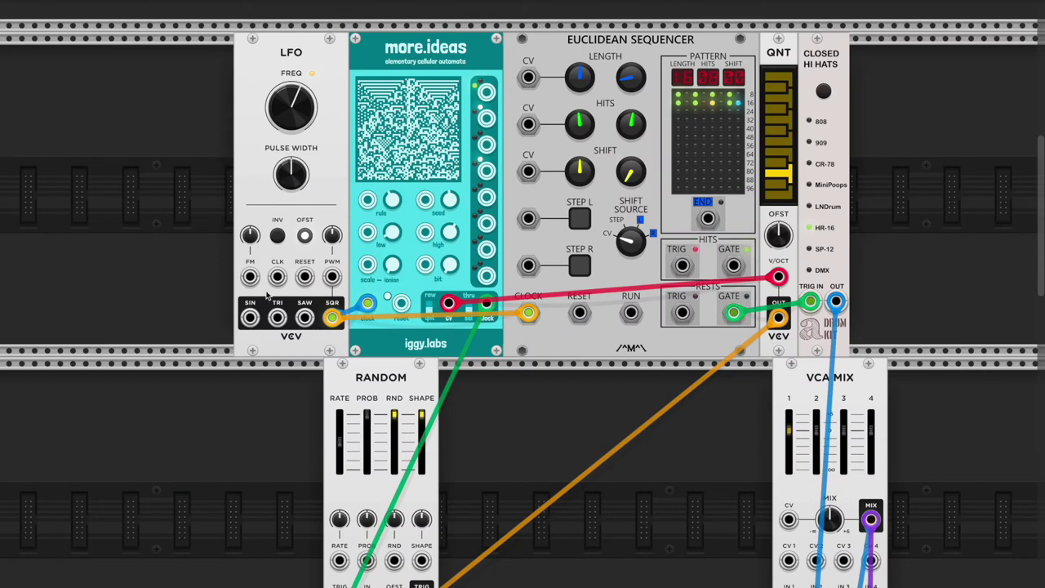
# - Patch a Random output into the more.ideas seed CV input and lower Random's rate
pyautogui.scroll(-1, 425, 560)
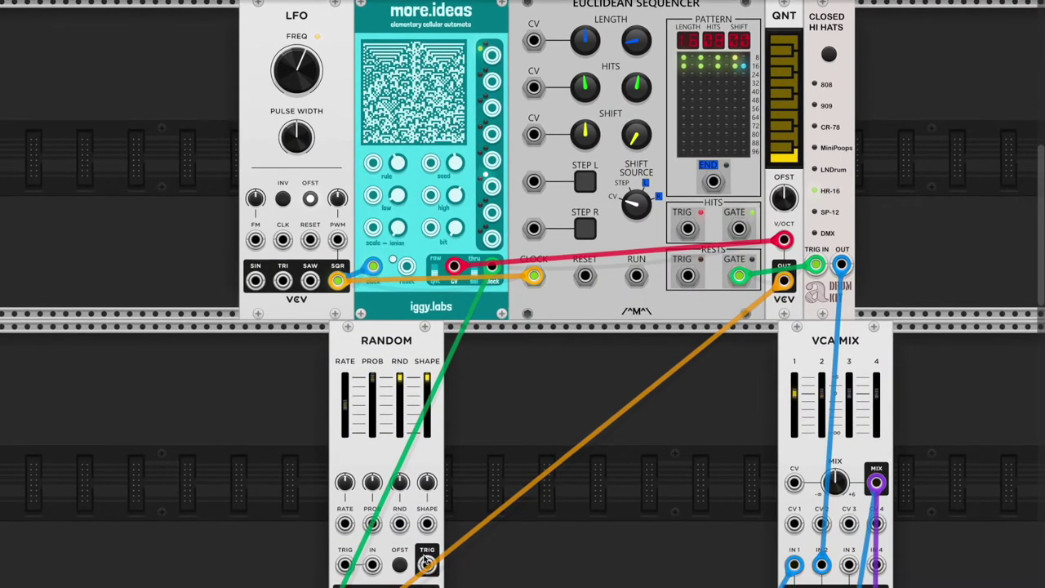
pyautogui.moveTo(345, 587); pyautogui.dragTo(431, 162)
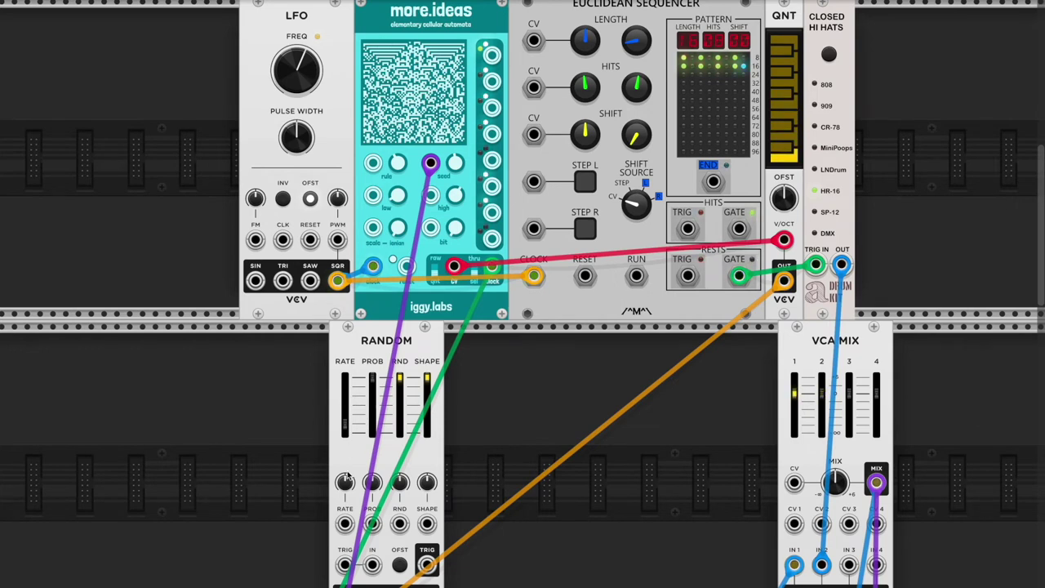
# - Browse the module library for random modules without adding one, and unplug the Random cable from the more.ideas seed input
pyautogui.rightClick(256, 492)
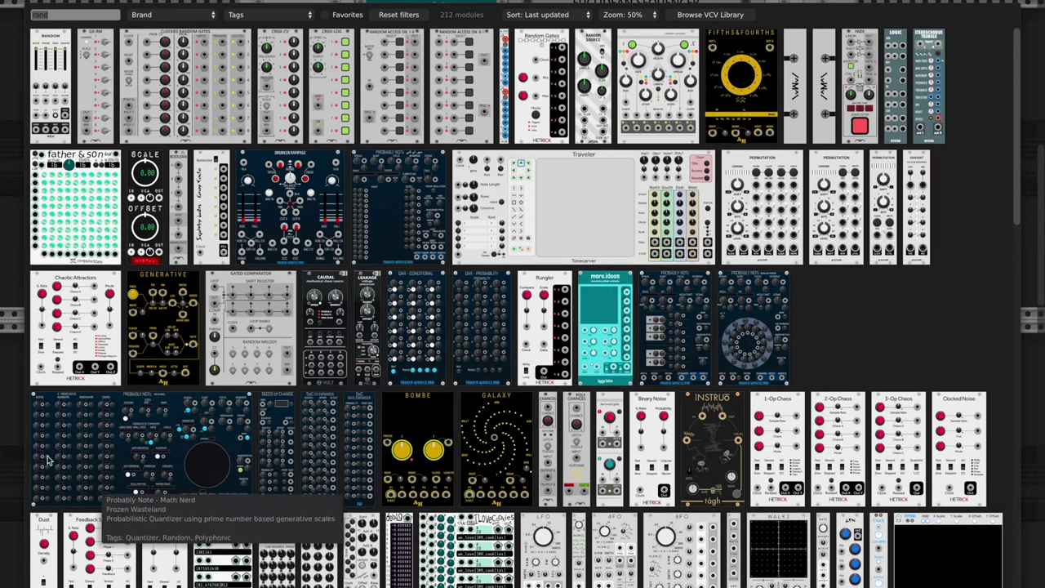
pyautogui.click(4, 416)
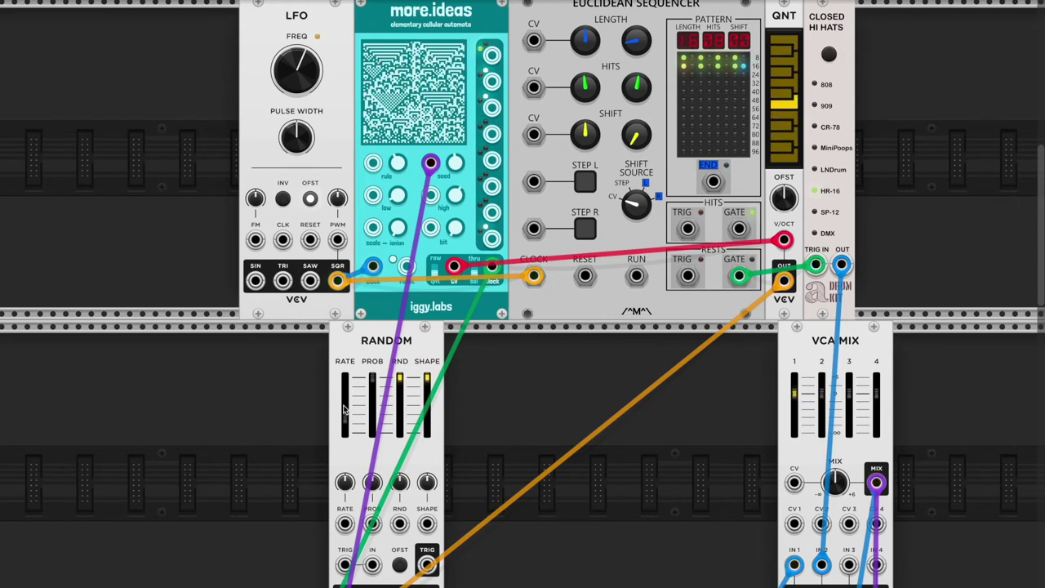
pyautogui.moveTo(345, 564); pyautogui.dragTo(313, 560)
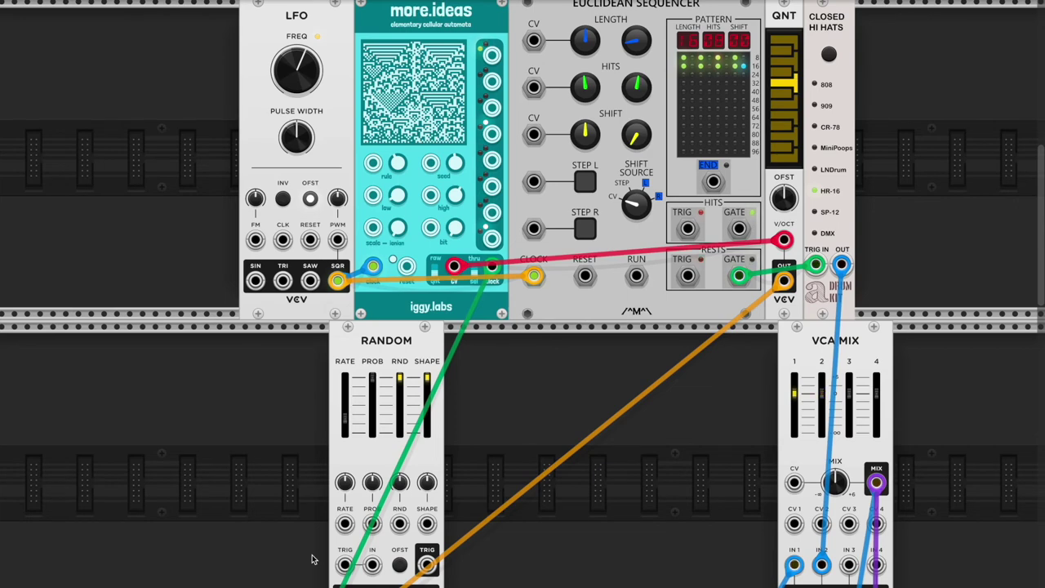
pyautogui.scroll(2, 311, 559)
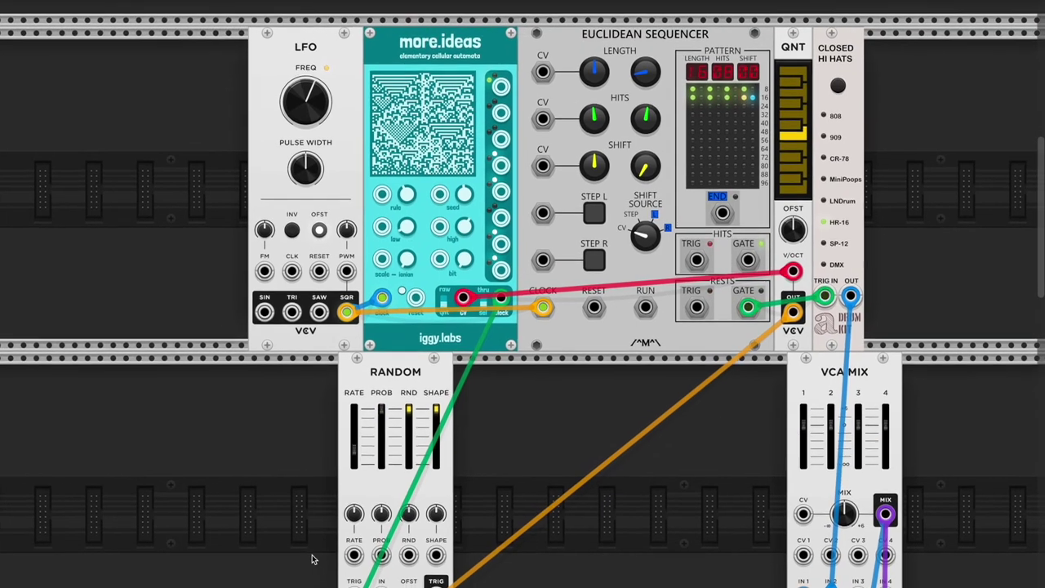